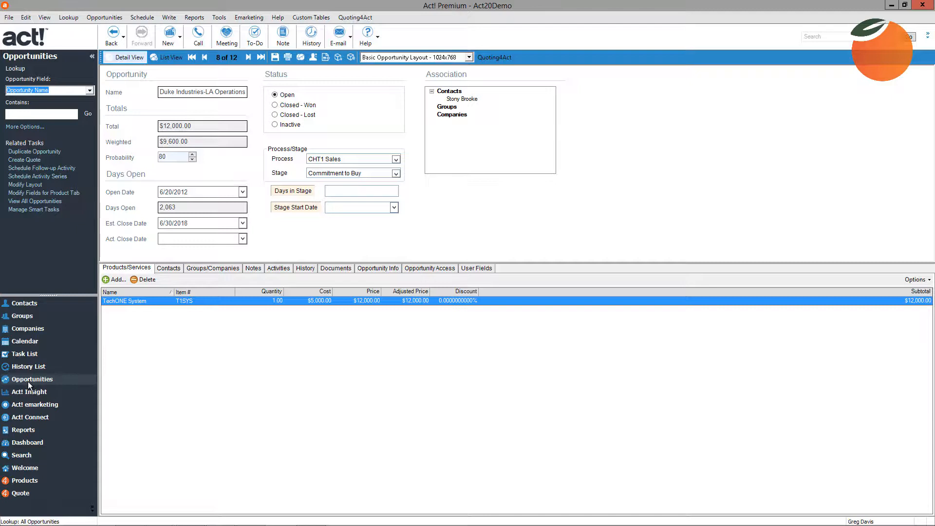
# Open the Duke Industries opportunity from the opportunity list and start a quote for it with Quoting4Act
pyautogui.click(167, 57)
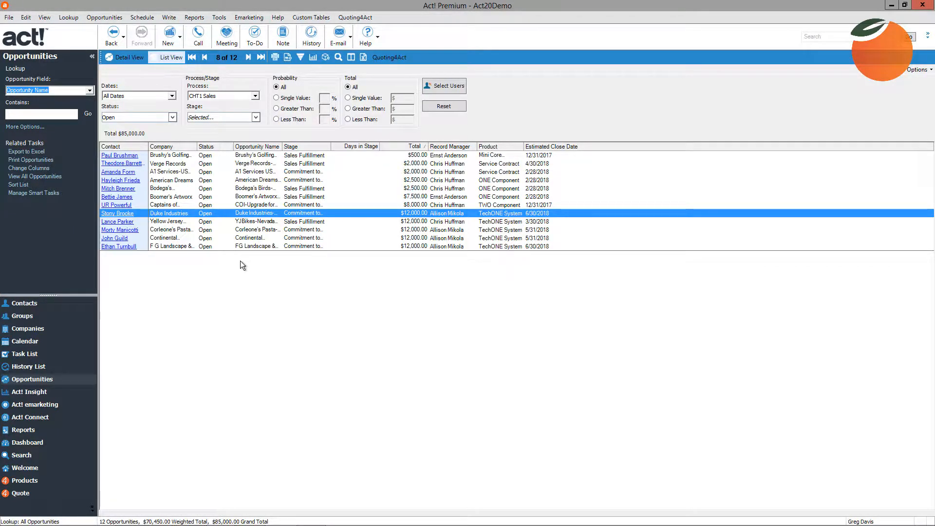
pyautogui.doubleClick(162, 215)
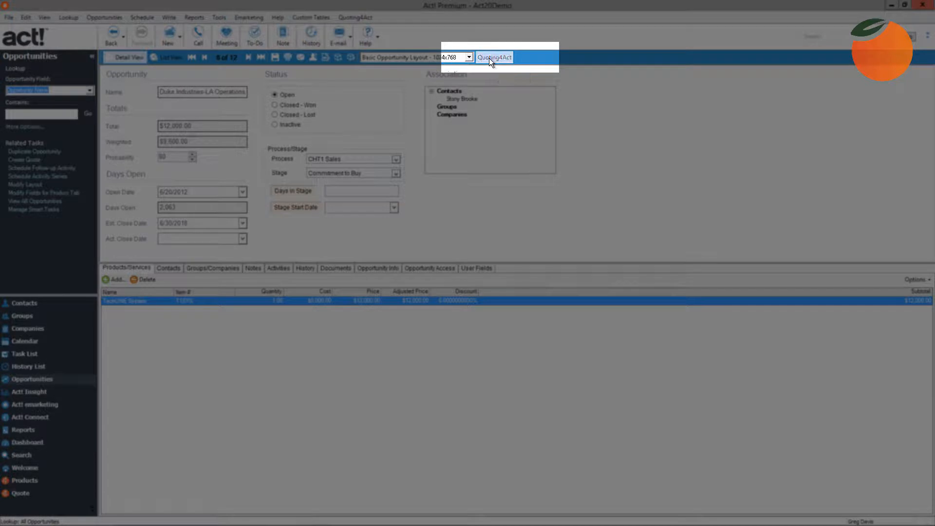
pyautogui.click(490, 58)
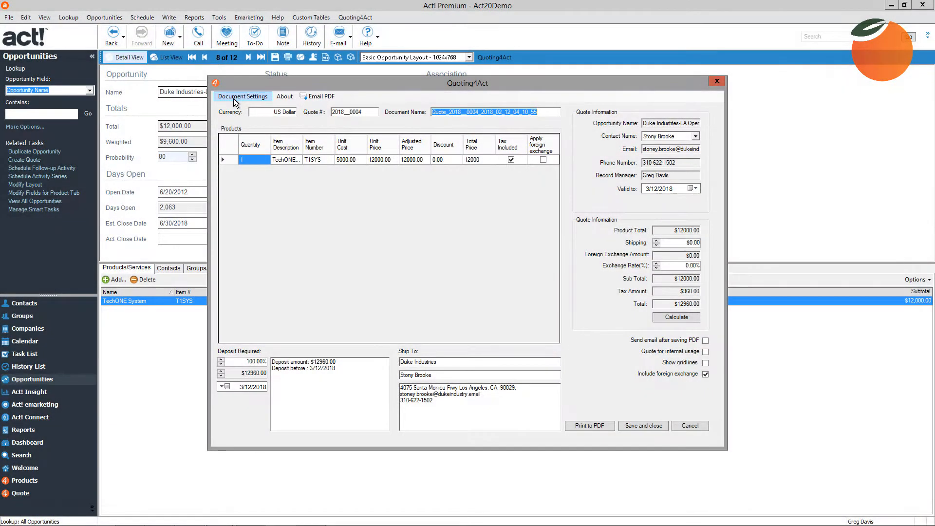
# Open the quote's document settings and examine the general settings, including the quote prefix and sales tax number
pyautogui.click(233, 99)
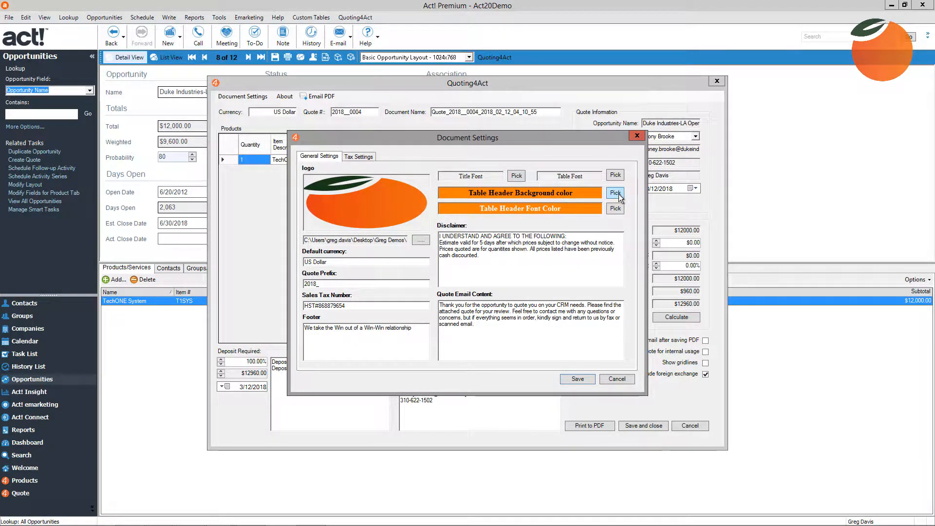
pyautogui.click(332, 284)
pyautogui.click(354, 306)
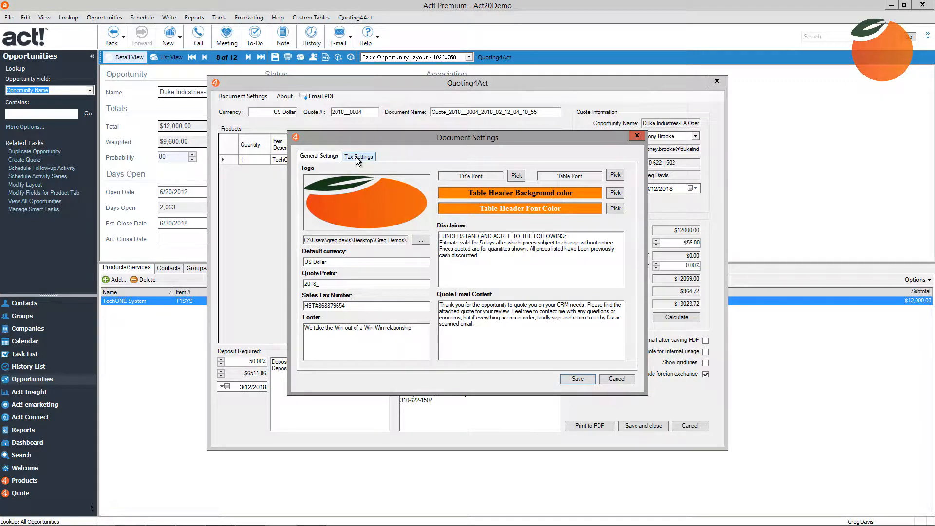
# Review the HST tax type and its default value in the tax settings, and save the document settings
pyautogui.click(358, 157)
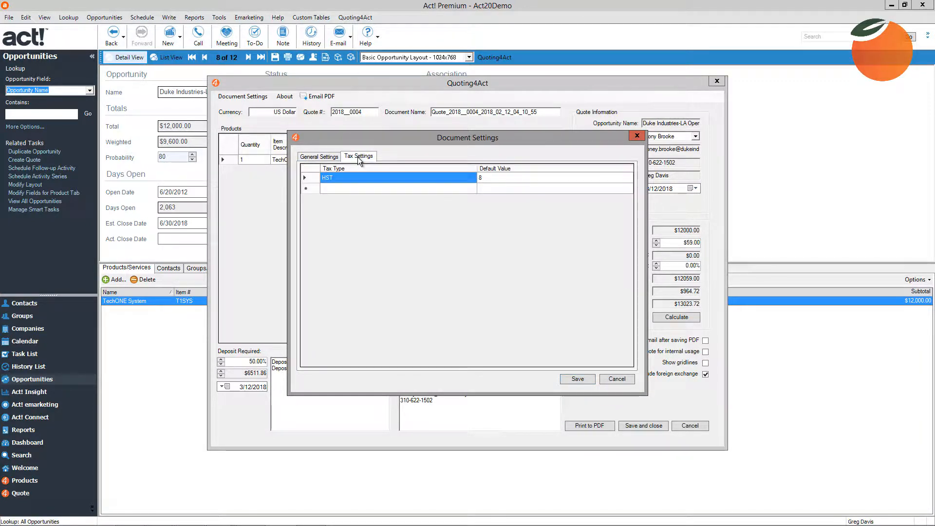
pyautogui.click(334, 179)
pyautogui.moveTo(334, 179); pyautogui.dragTo(306, 180)
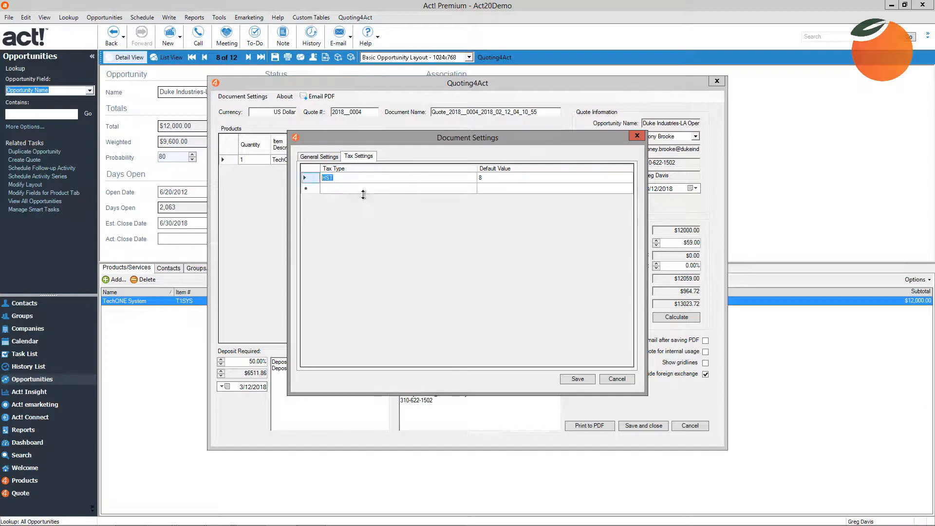
pyautogui.click(489, 177)
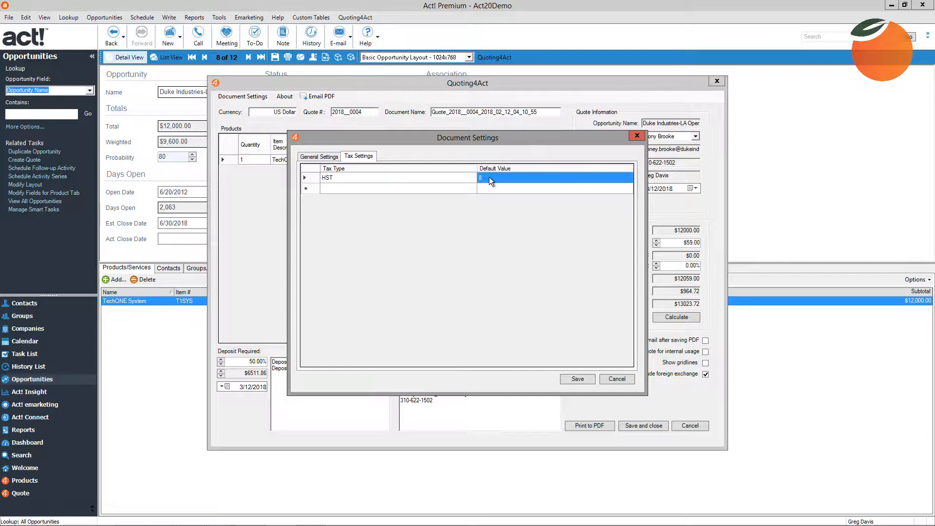
pyautogui.click(489, 177)
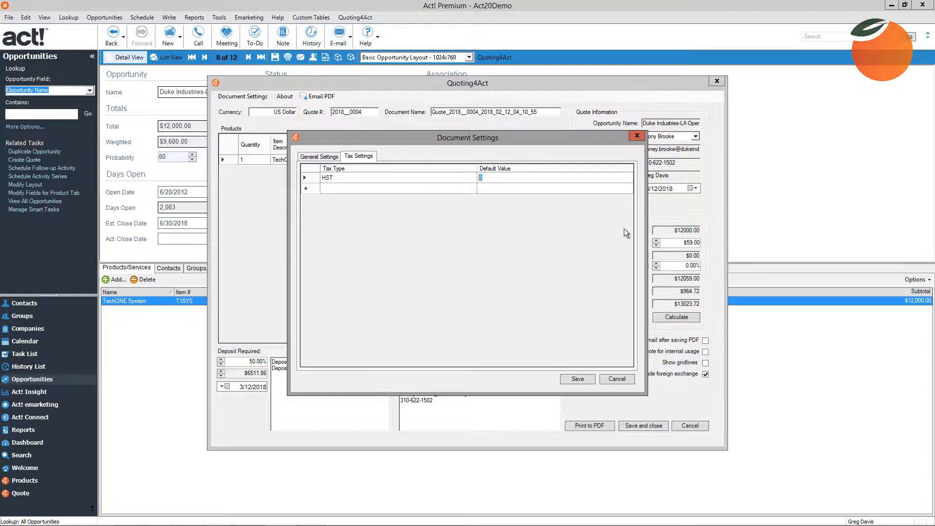
pyautogui.click(577, 380)
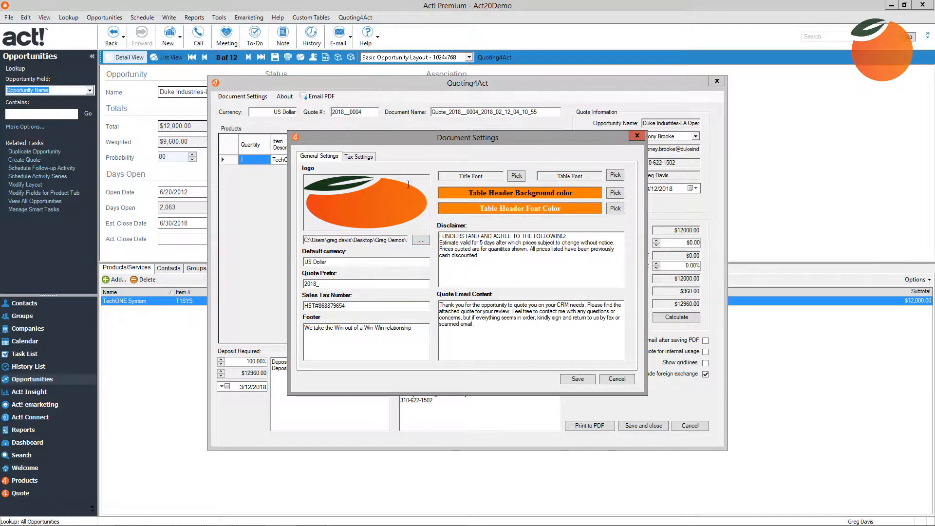
pyautogui.click(578, 379)
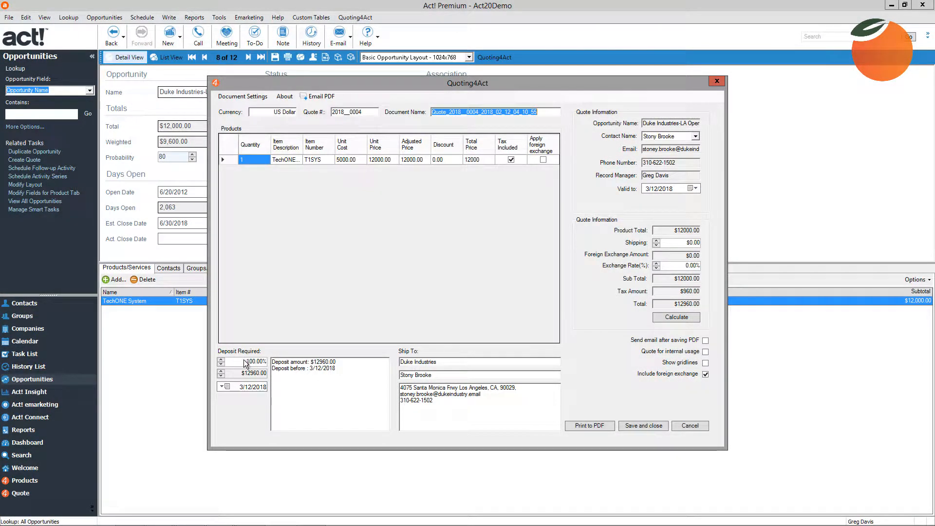
# Set the quote's required deposit to 50%
pyautogui.moveTo(245, 362); pyautogui.dragTo(280, 357)
pyautogui.write('5')
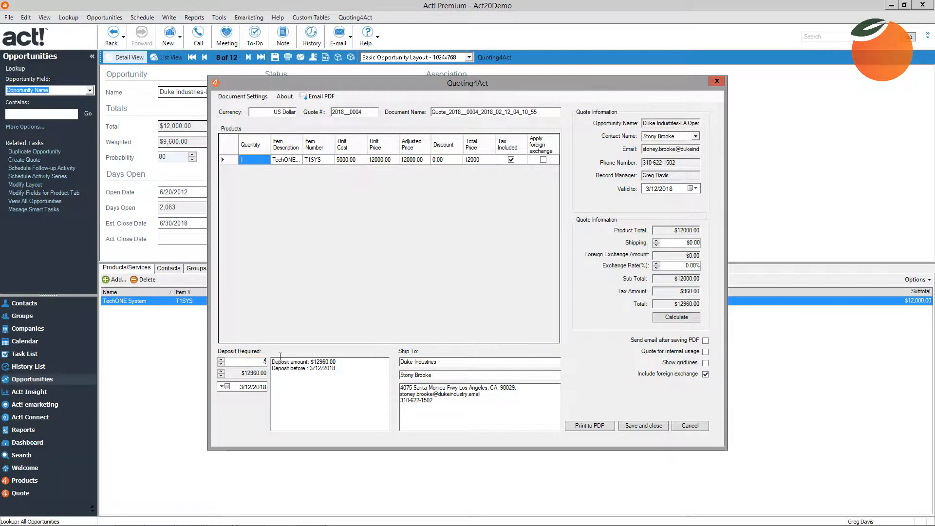
pyautogui.write('0')
pyautogui.click(253, 373)
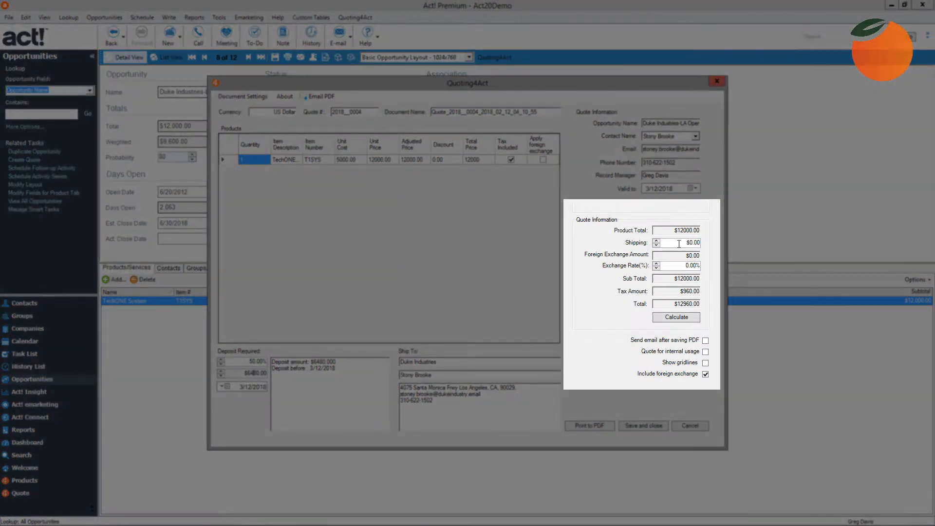
# Set the quote's shipping cost to $59.00 and recalculate the totals
pyautogui.moveTo(679, 244); pyautogui.dragTo(717, 245)
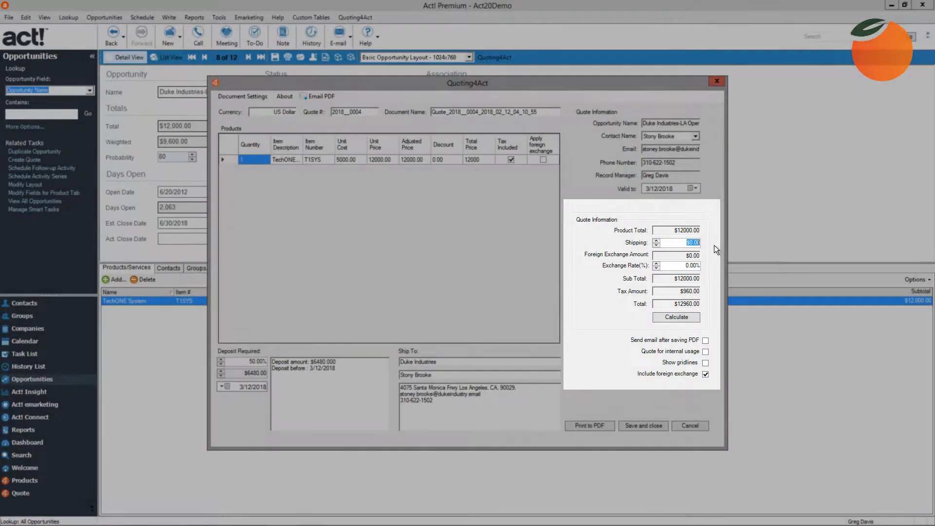
pyautogui.write('55')
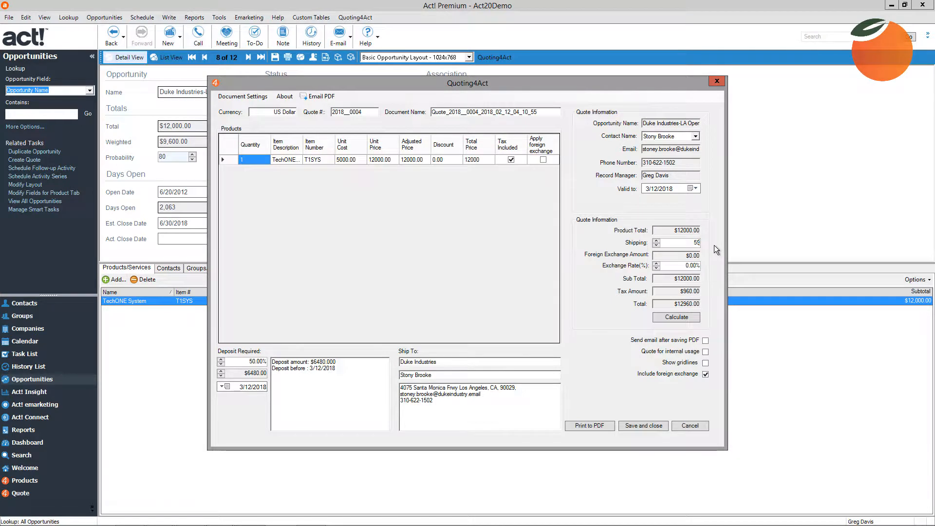
pyautogui.press('Tab')
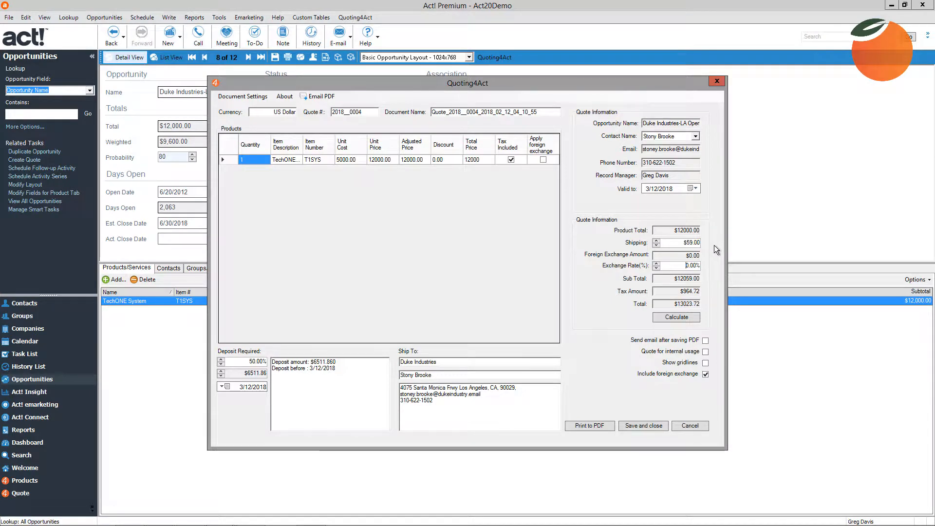
pyautogui.press('Tab')
pyautogui.press('Tab')
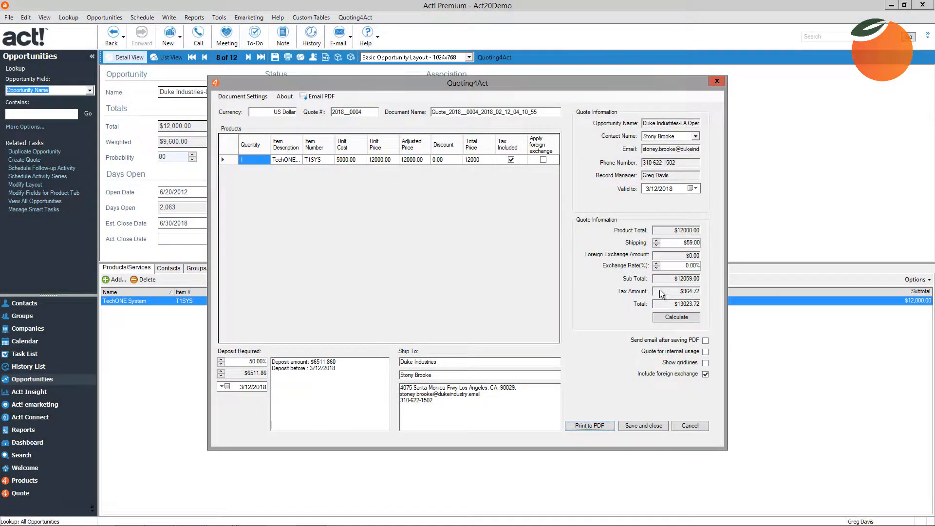
pyautogui.click(543, 156)
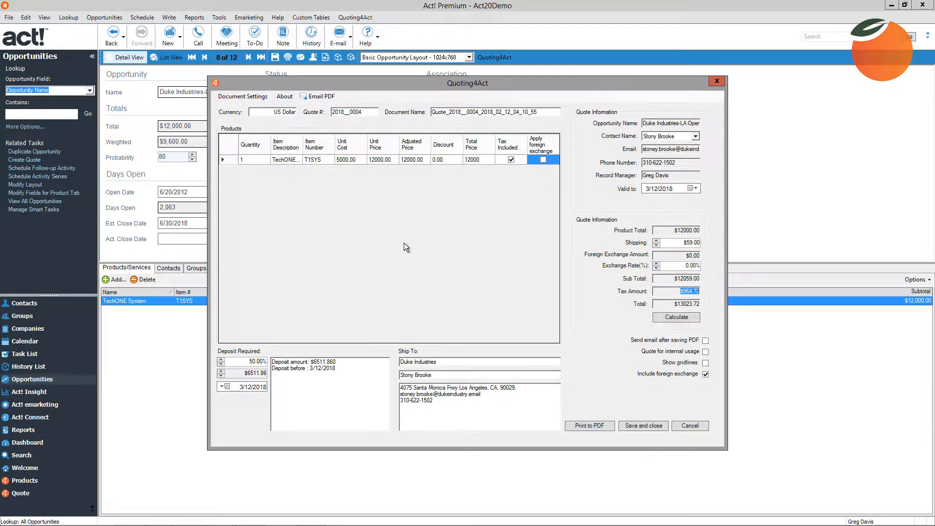
pyautogui.click(706, 364)
pyautogui.click(706, 365)
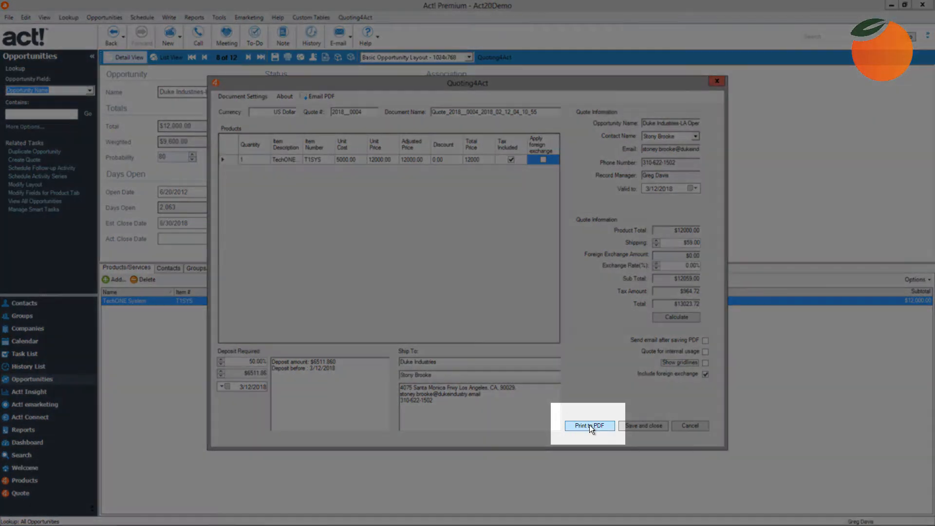
# Print the quote to PDF, review the document down to its footer, and return to the opportunity in Act!
pyautogui.click(590, 425)
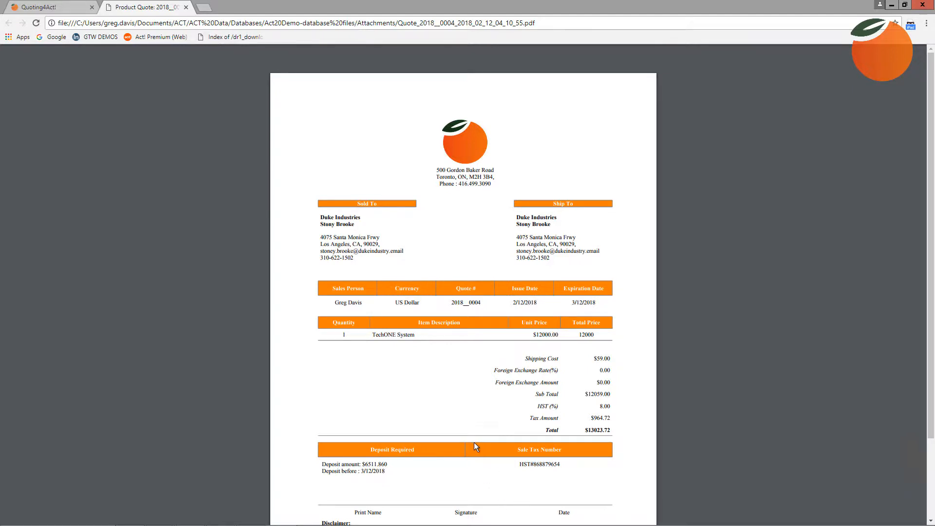
pyautogui.scroll(-2, 475, 444)
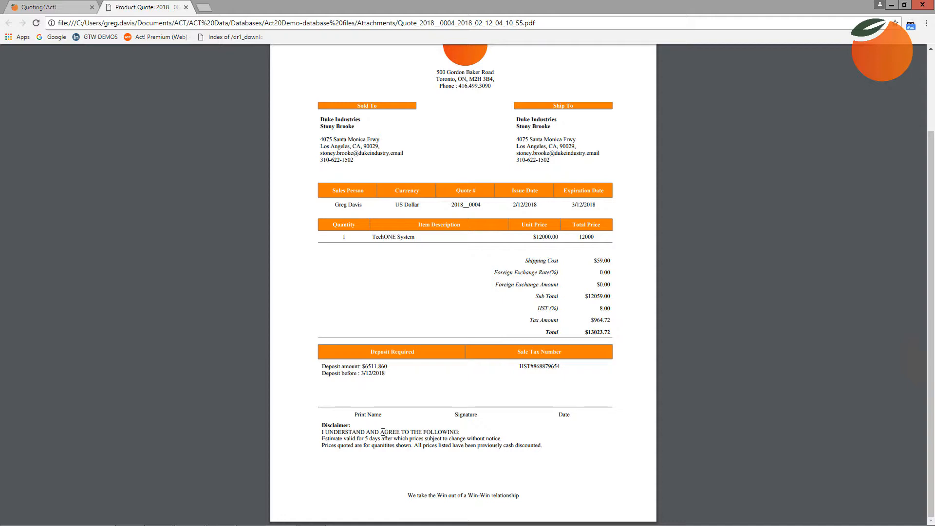
pyautogui.click(892, 5)
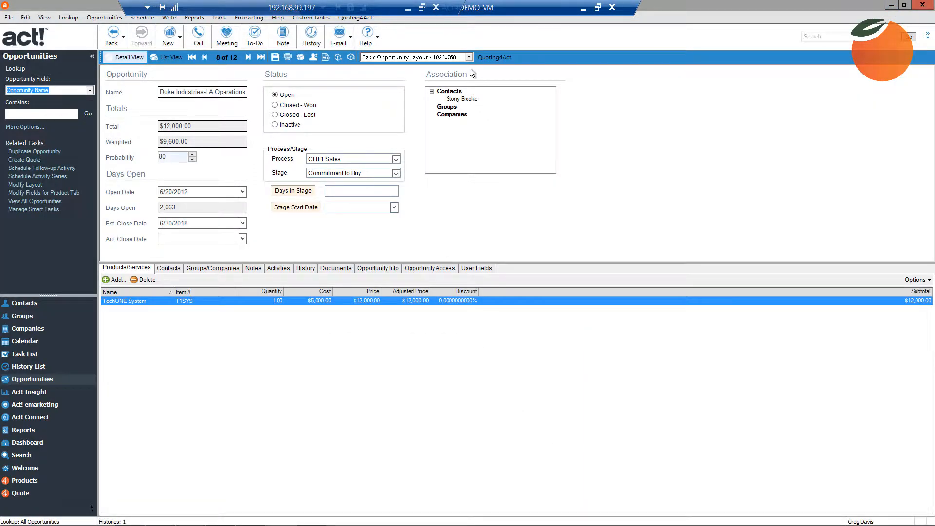
# Reopen Quoting4Act for the opportunity and email the quote PDF to the contact through Outlook with the prefilled message
pyautogui.click(491, 59)
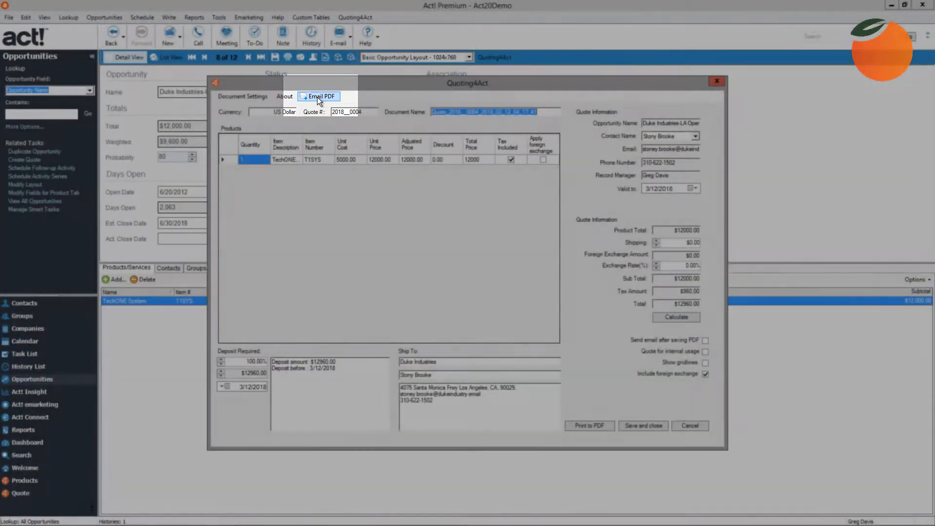
pyautogui.click(317, 96)
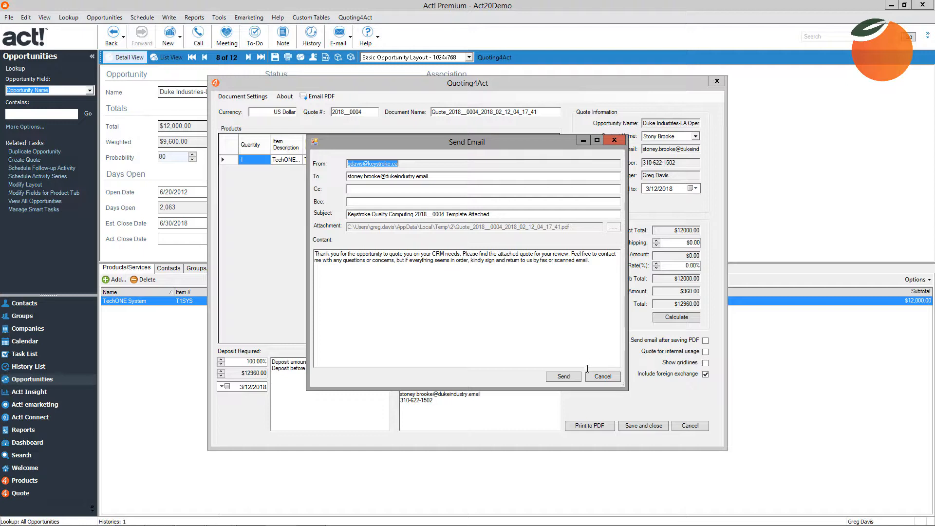
pyautogui.click(562, 375)
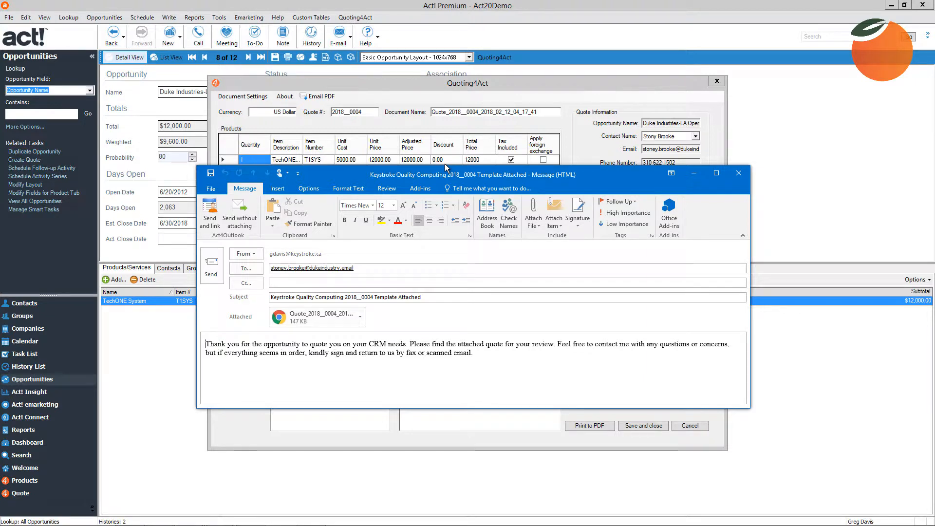
pyautogui.moveTo(445, 165); pyautogui.dragTo(445, 49)
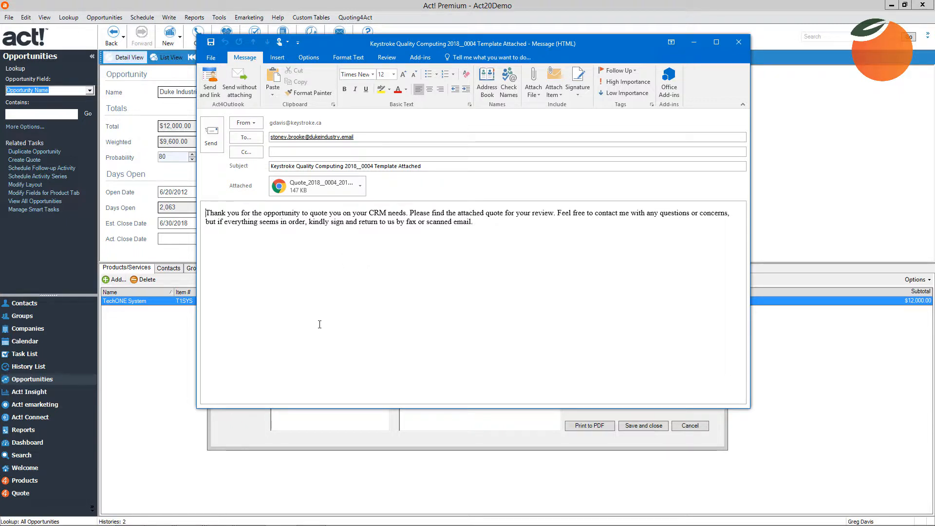
pyautogui.click(209, 133)
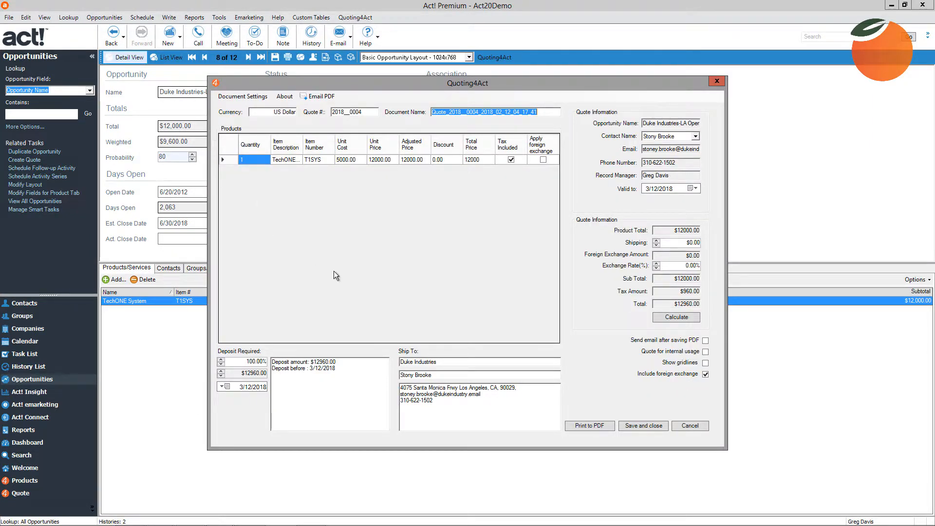
# Save and close the quote, and check the opportunity's documents for the attached quote PDF
pyautogui.click(649, 426)
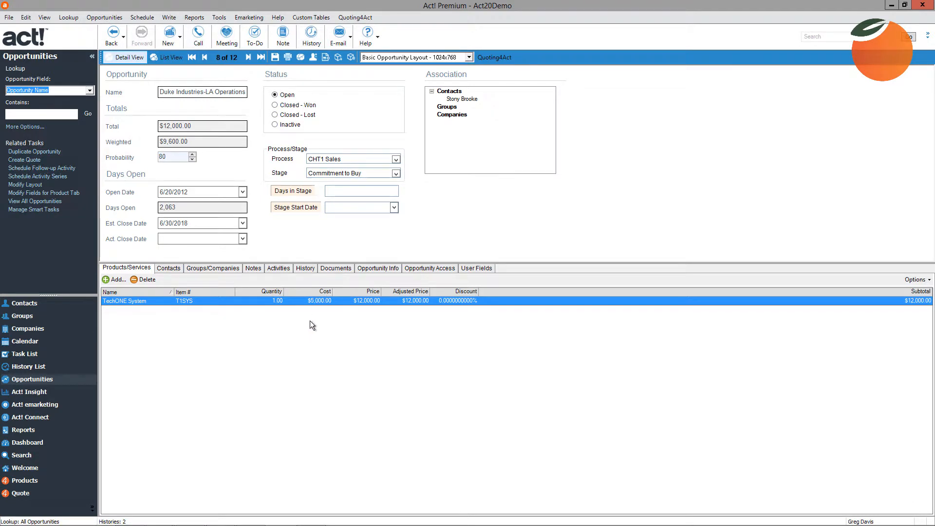
pyautogui.click(329, 268)
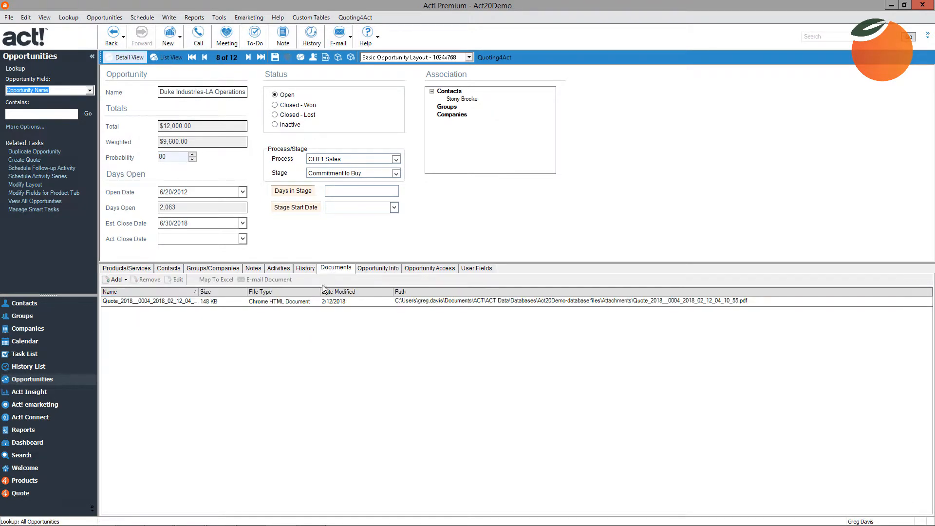
pyautogui.click(285, 303)
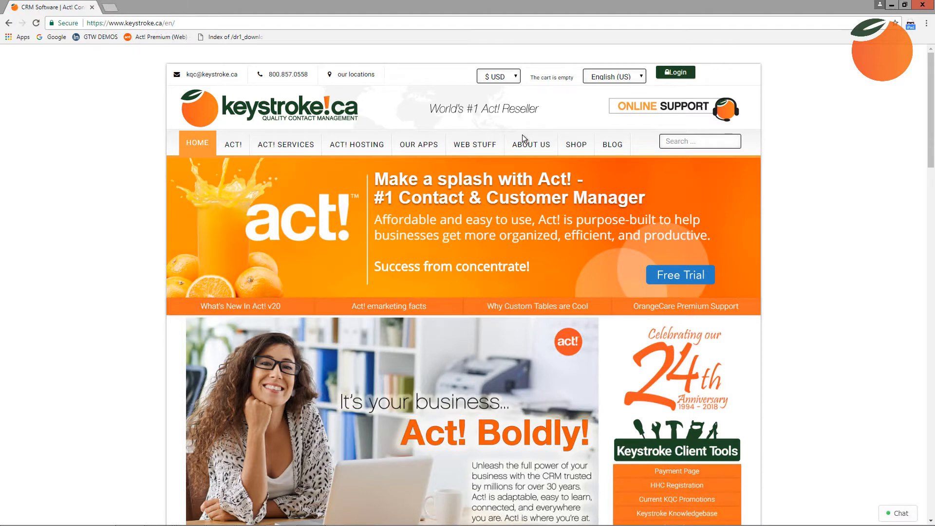
# Open the Quoting4Act! product page from the Quoting category of the keystroke.ca shop
pyautogui.click(576, 145)
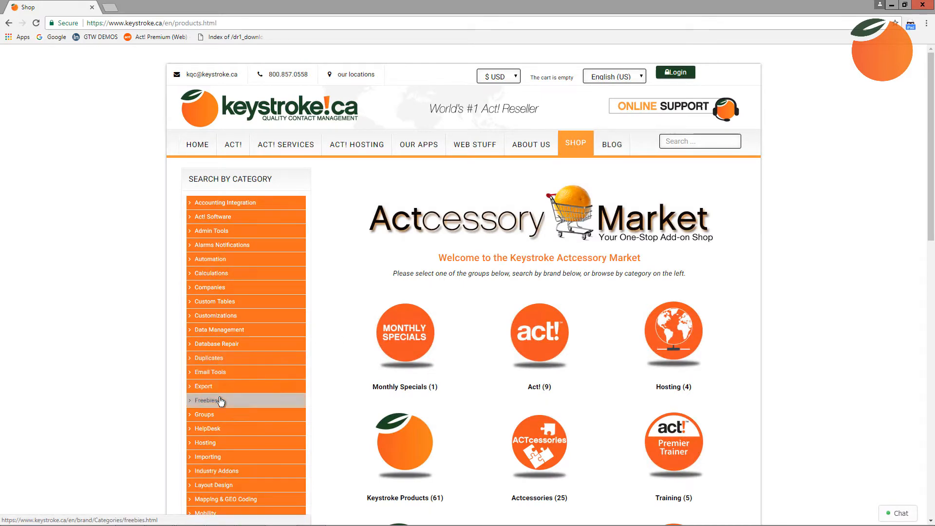
pyautogui.scroll(-3, 222, 398)
pyautogui.scroll(-2, 219, 405)
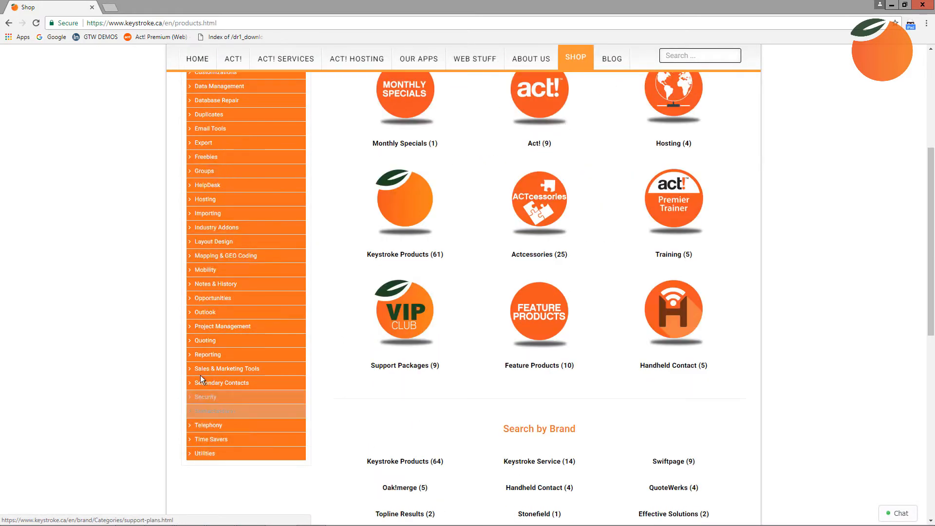
pyautogui.click(211, 341)
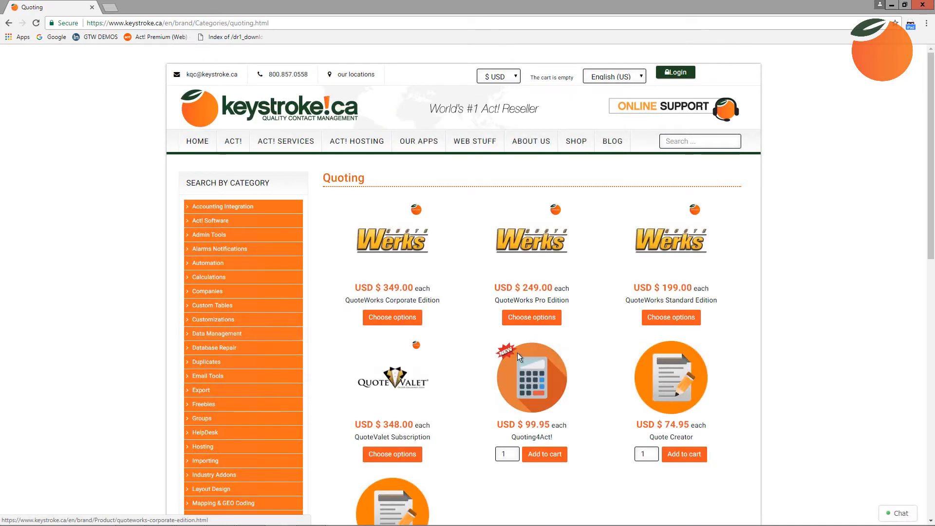
pyautogui.click(534, 385)
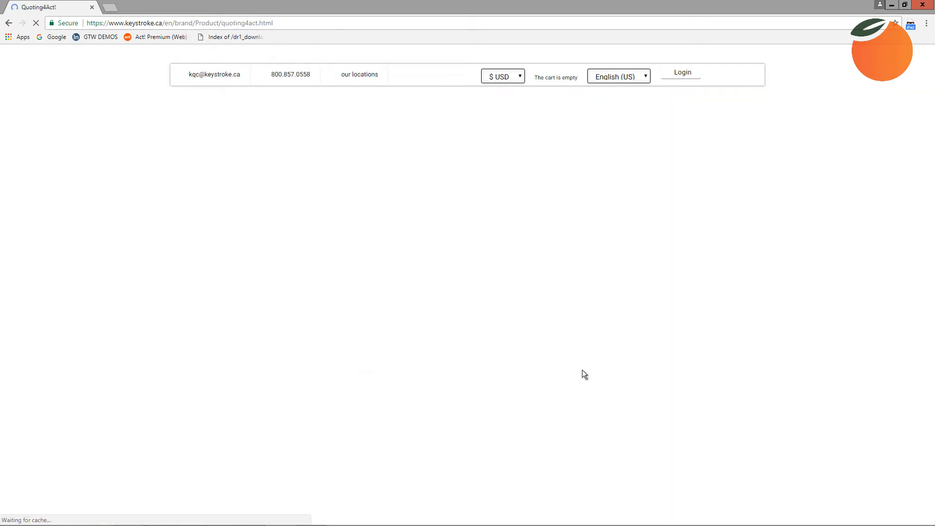